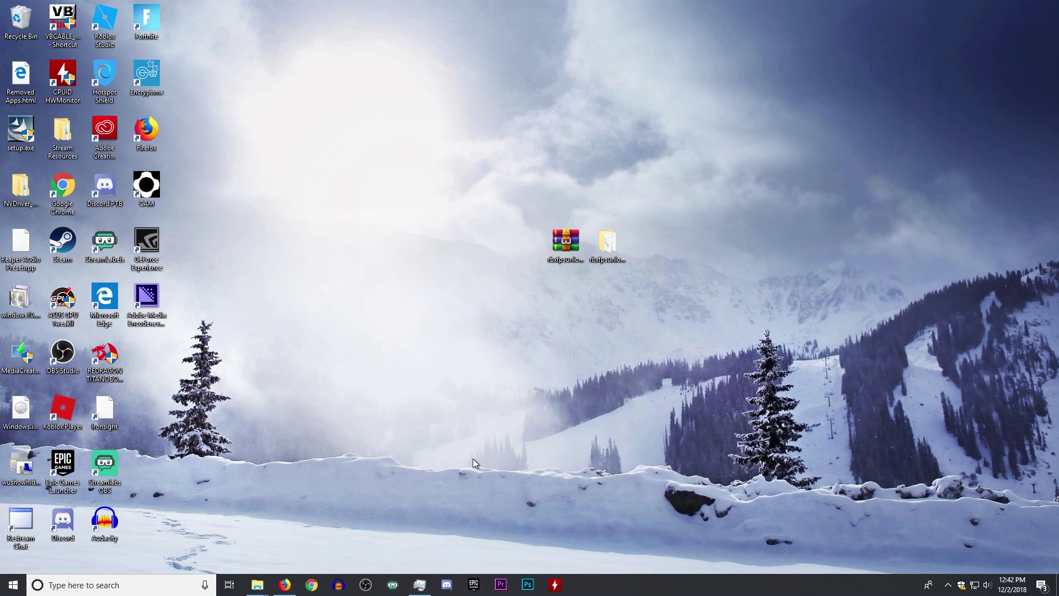
Open the Windows Run dialog with Win+R
key("super+r")
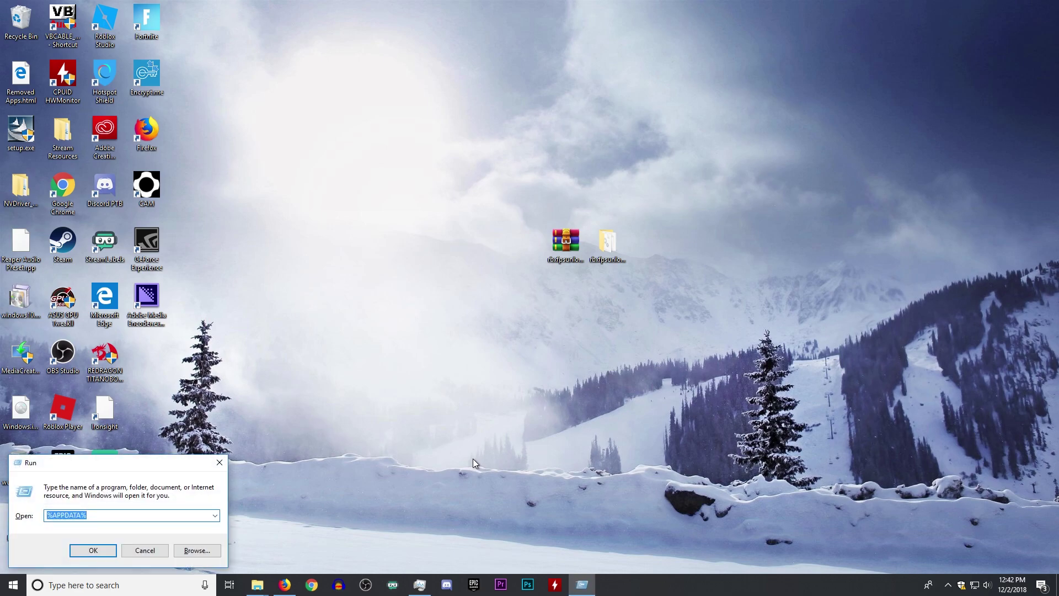
Open the %localappdata% folder from the Run dialog
type("%l")
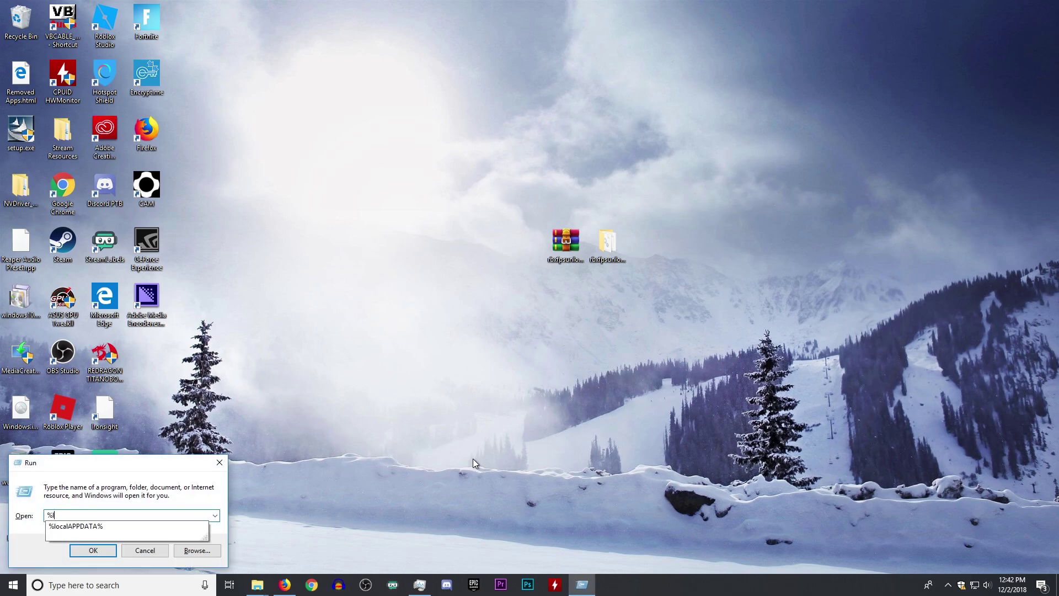
type("ocalappdata%")
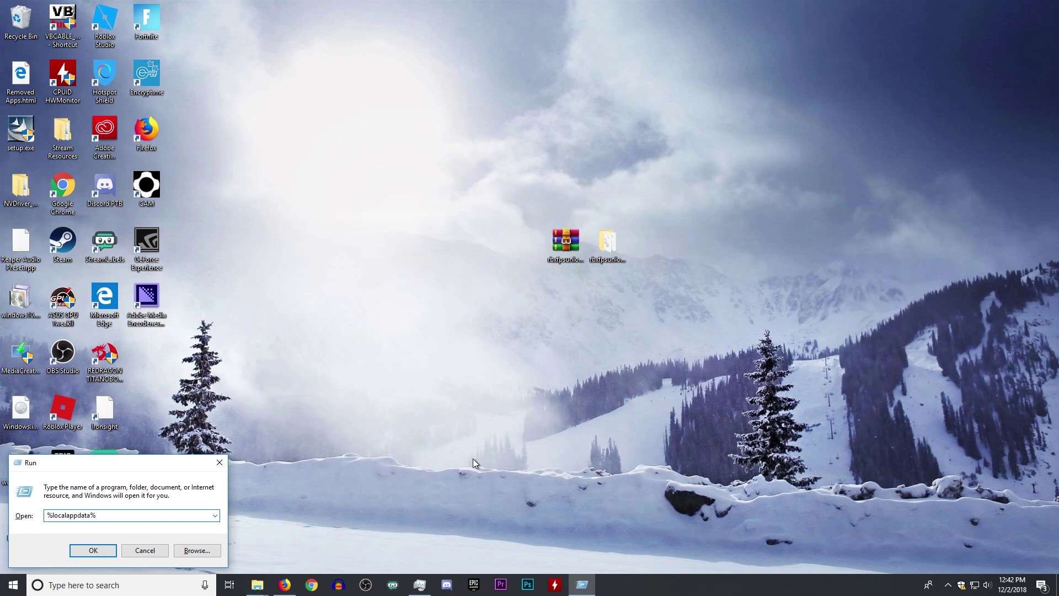
key("Return")
left_click_drag(558, 8, 581, 136)
scroll(498, 305, "down", 1)
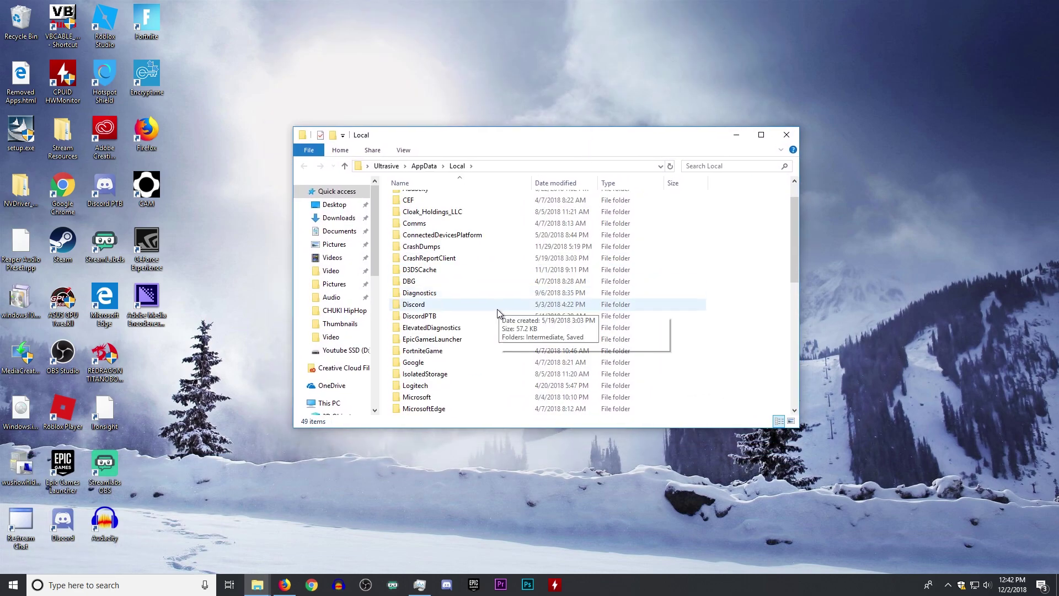
Go into FortniteGame > Saved > Config > WindowsClient and select GameUserSettings.ini
double_click(461, 348)
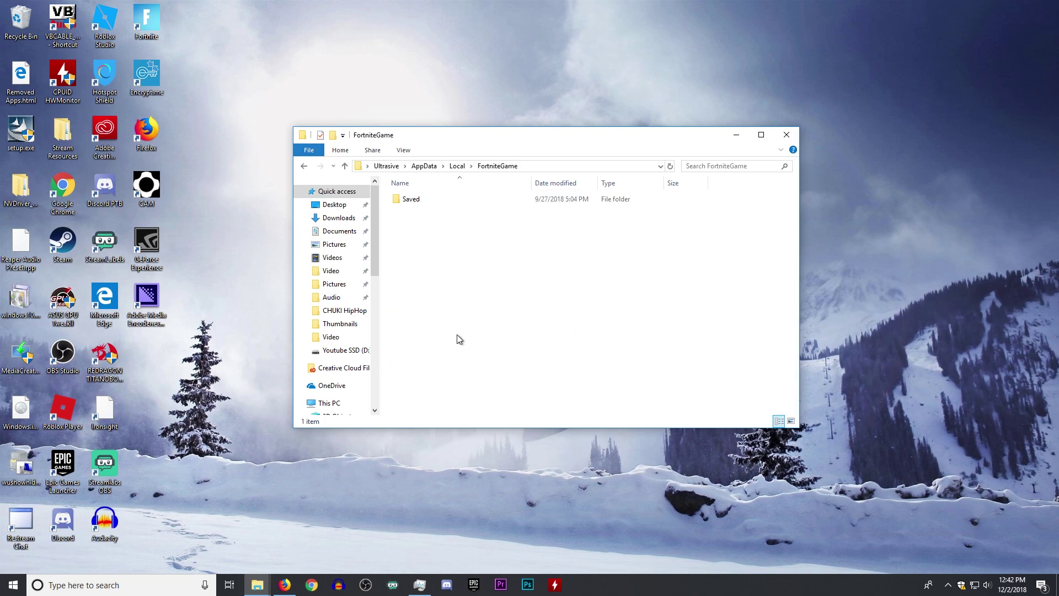
double_click(439, 203)
double_click(437, 213)
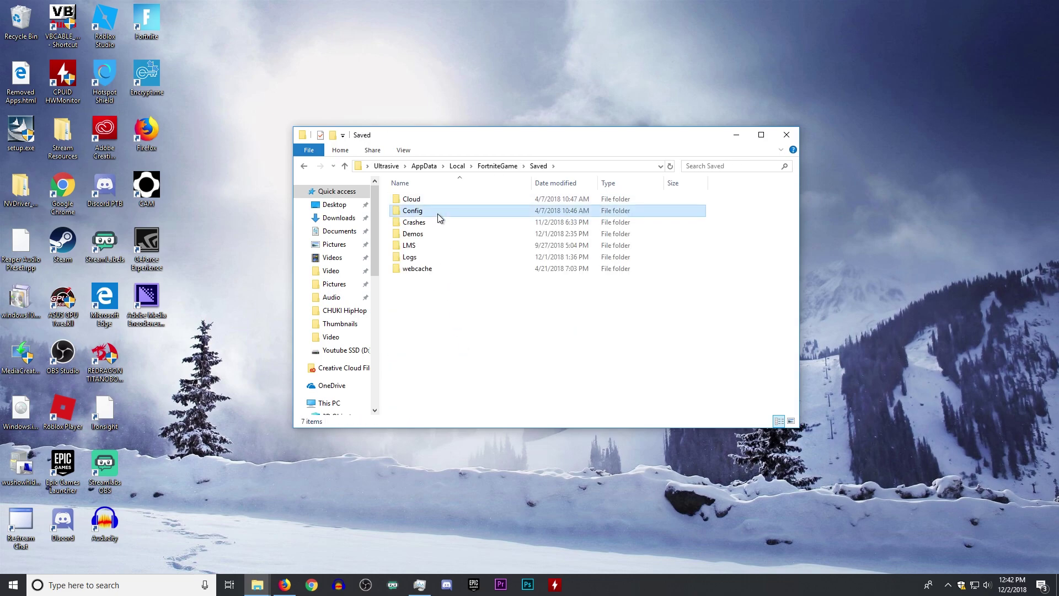
double_click(439, 215)
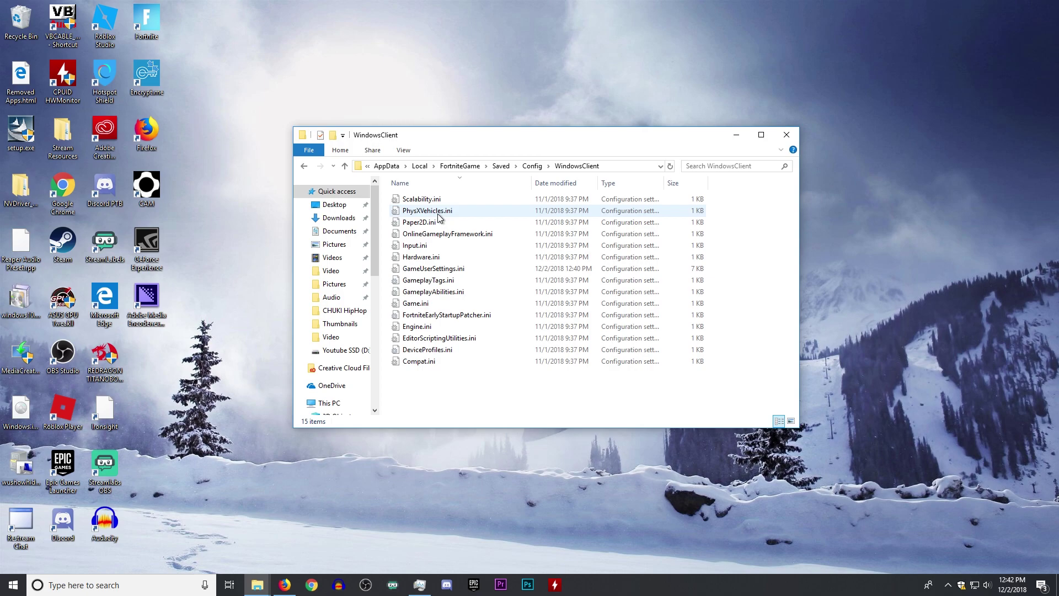
left_click_drag(771, 192, 630, 377)
left_click(625, 393)
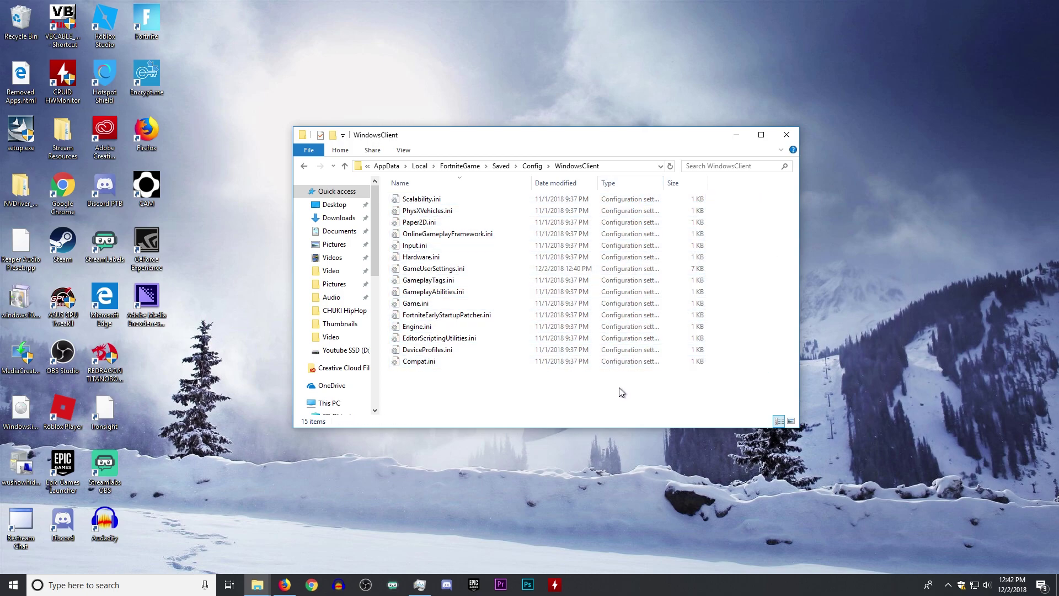
left_click(437, 270)
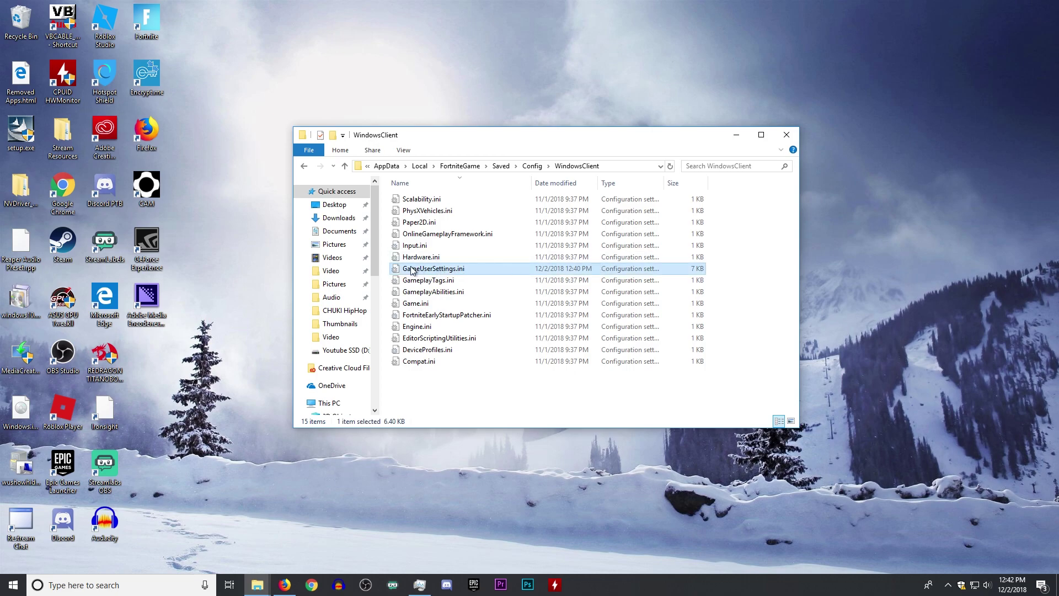
View GameUserSettings.ini's Properties, then open the file in Notepad
right_click(478, 267)
left_click(514, 526)
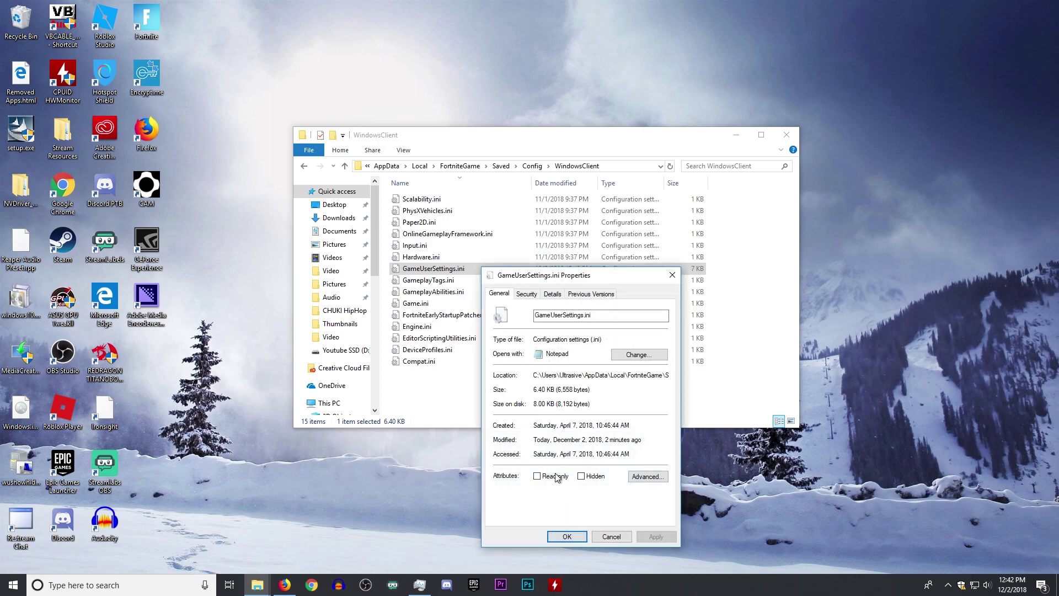
left_click(567, 535)
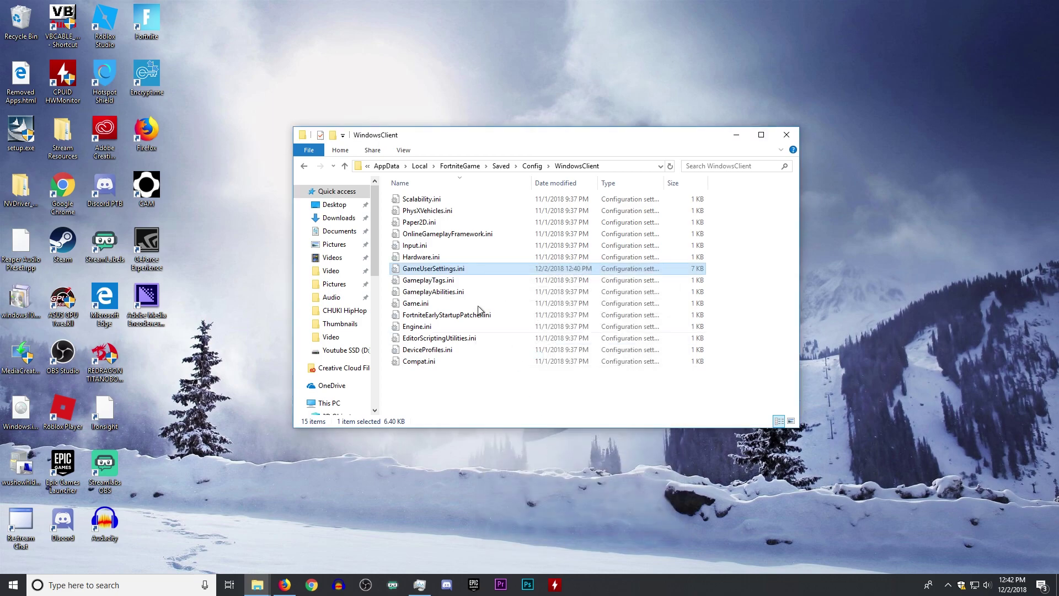
right_click(446, 268)
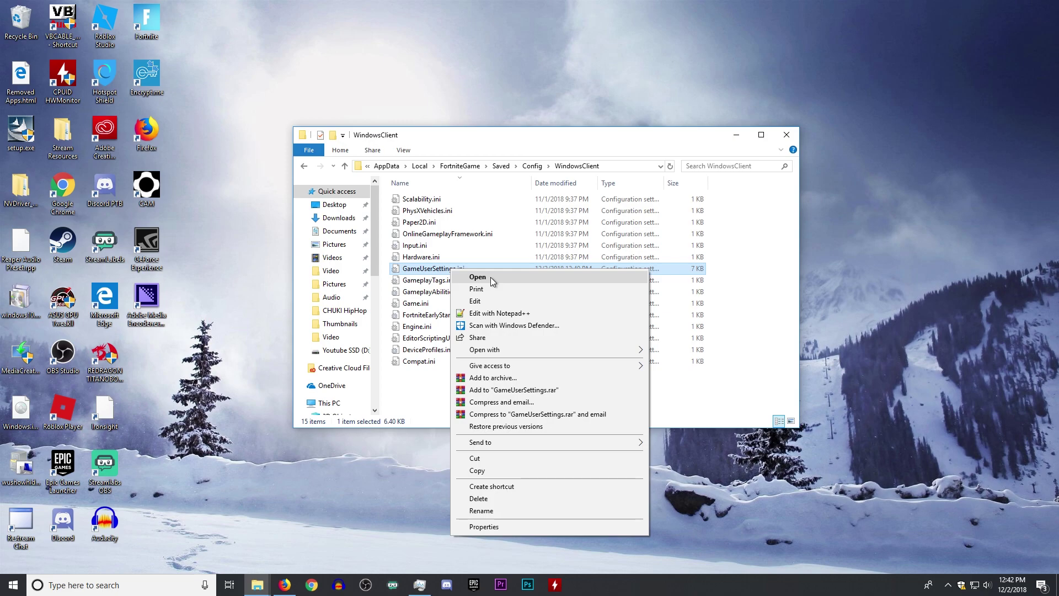
left_click(491, 276)
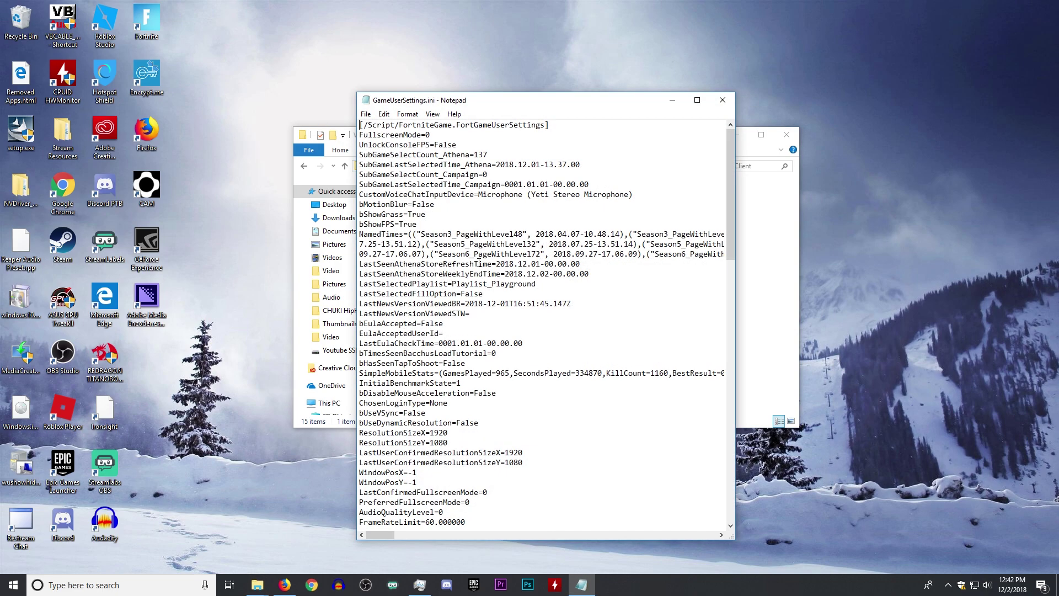
Change ResolutionSizeX and LastUserConfirmedResolutionSizeX from 1920 to 1440
left_click_drag(514, 112, 518, 64)
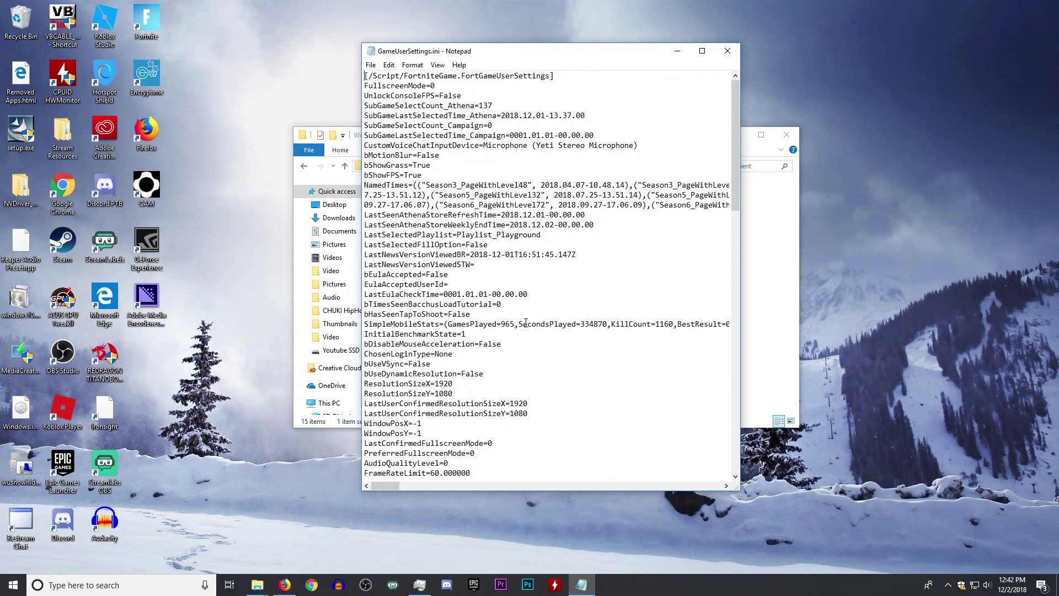
scroll(526, 323, "down", 5)
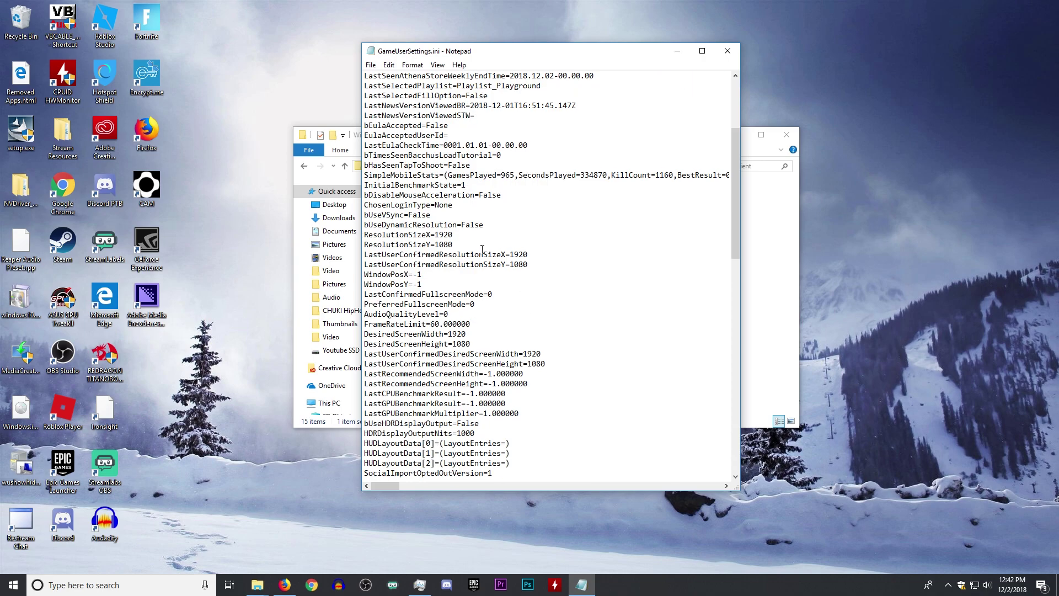
left_click_drag(453, 234, 435, 235)
type("1440")
left_click_drag(527, 254, 512, 258)
type("440")
Set LastUserConfirmedDesiredScreenWidth and DesiredScreenWidth to 1440, then save the file
left_click_drag(541, 354, 526, 357)
type("440")
left_click_drag(467, 334, 448, 333)
type("1440")
left_click(371, 64)
left_click(386, 103)
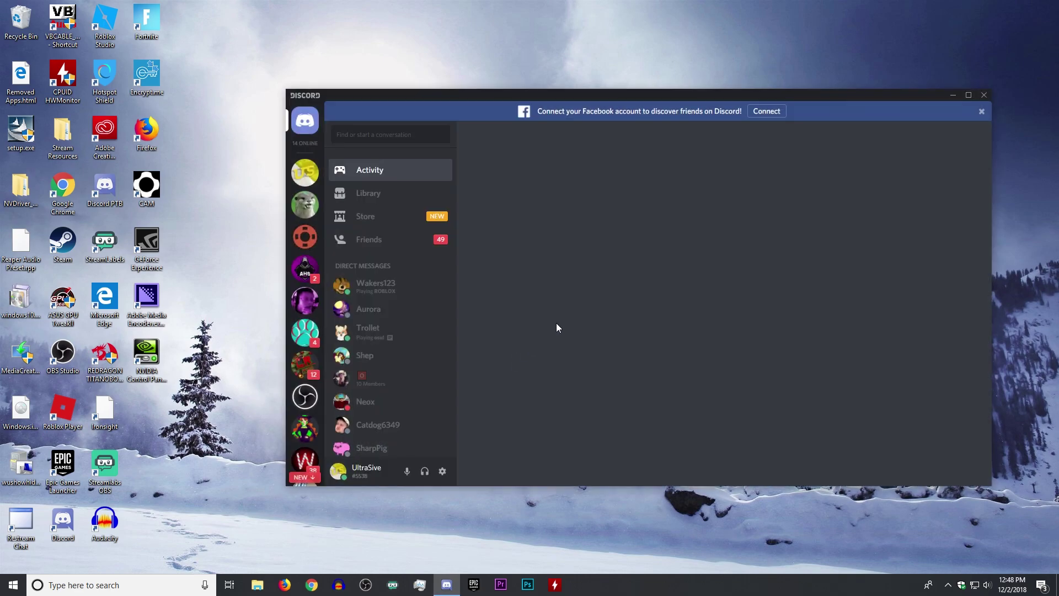
Close Discord, launch NVIDIA Control Panel, and open Change Resolution's Customize list
left_click(980, 97)
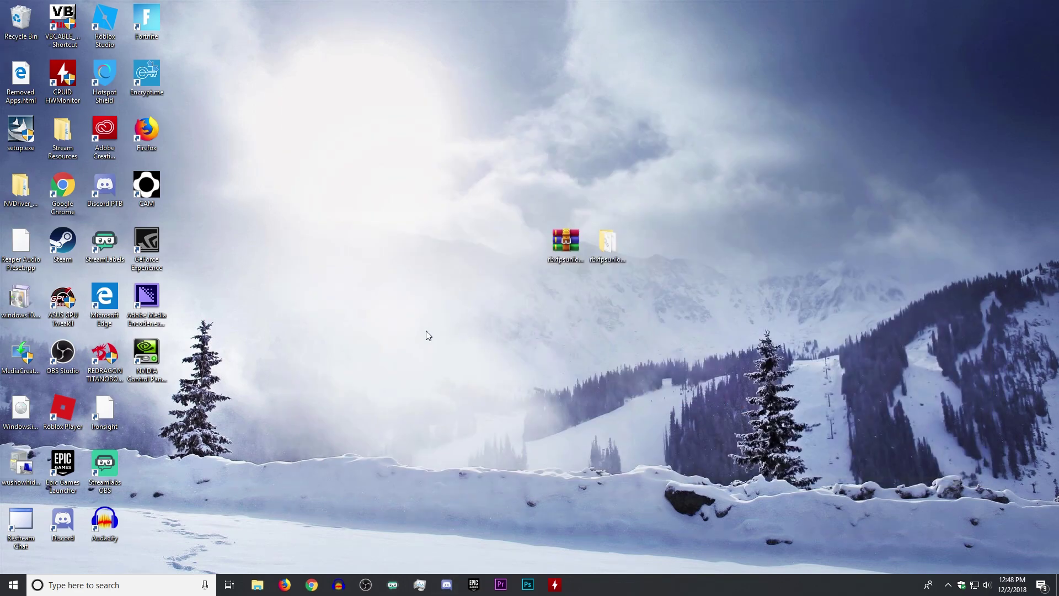
right_click(426, 335)
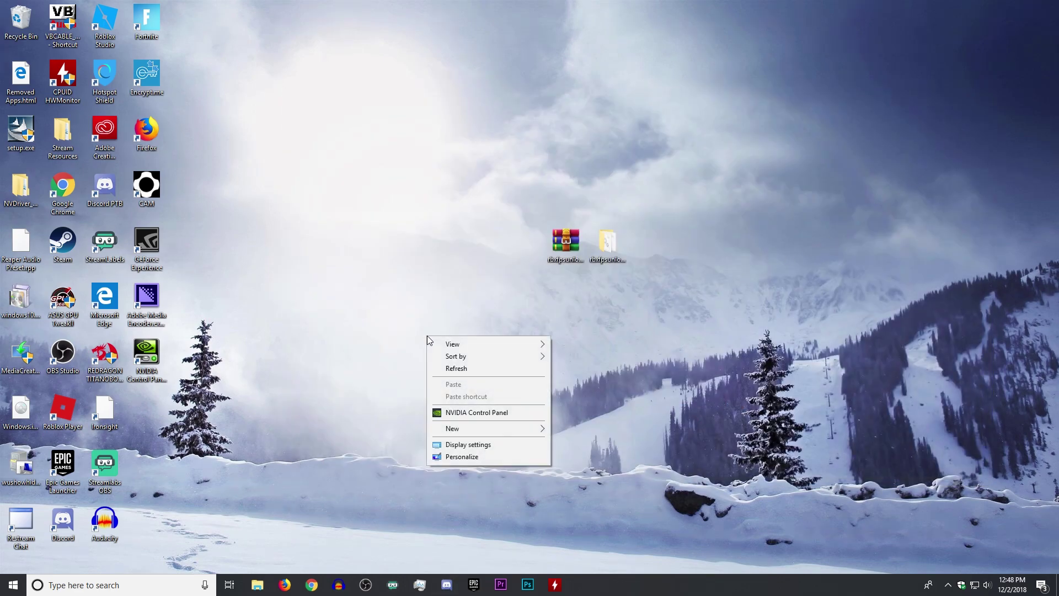
left_click(519, 412)
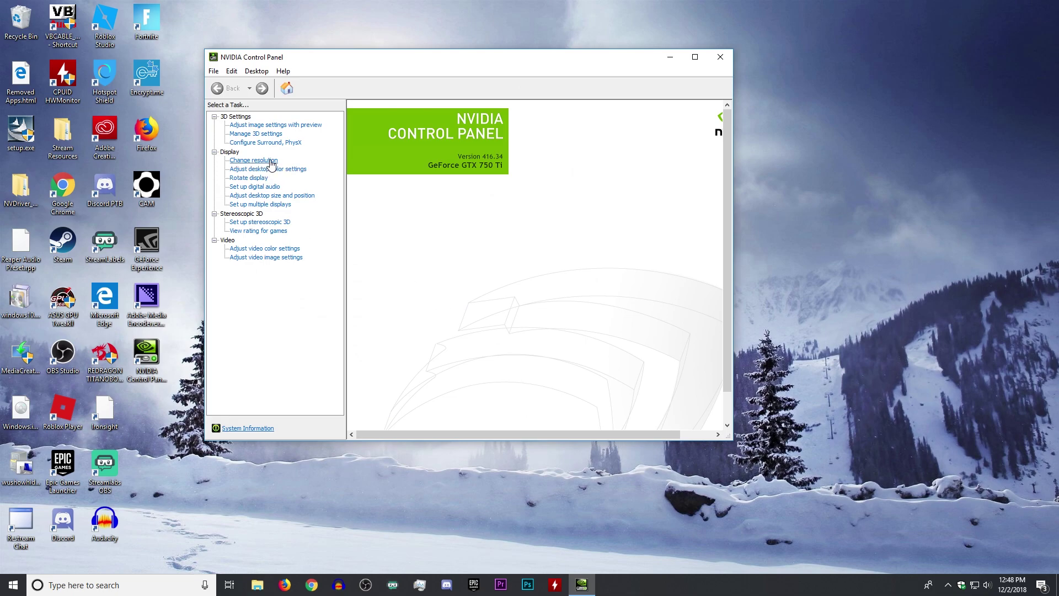
left_click(270, 161)
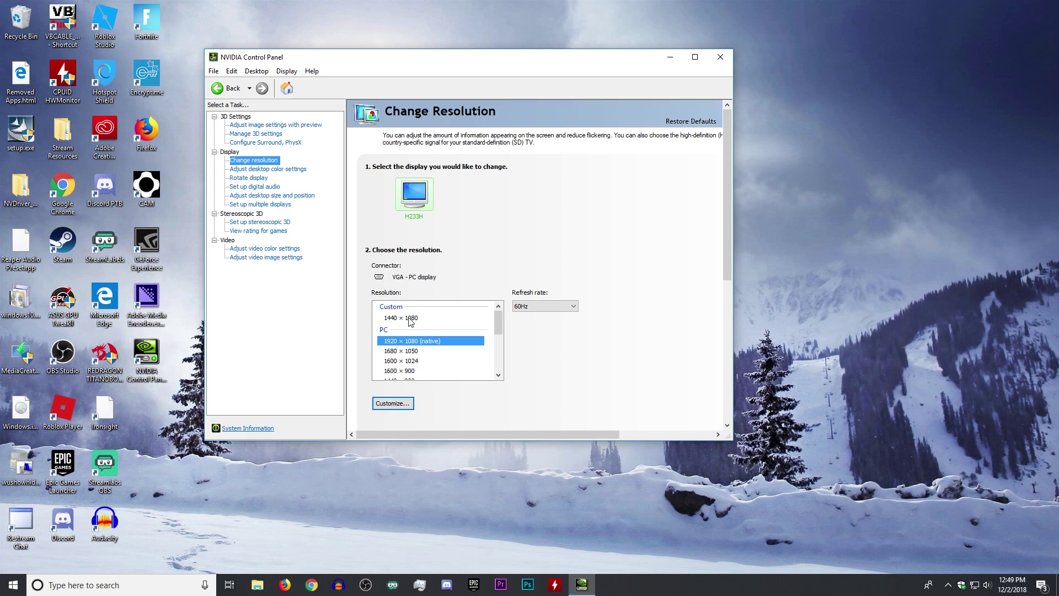
left_click(398, 402)
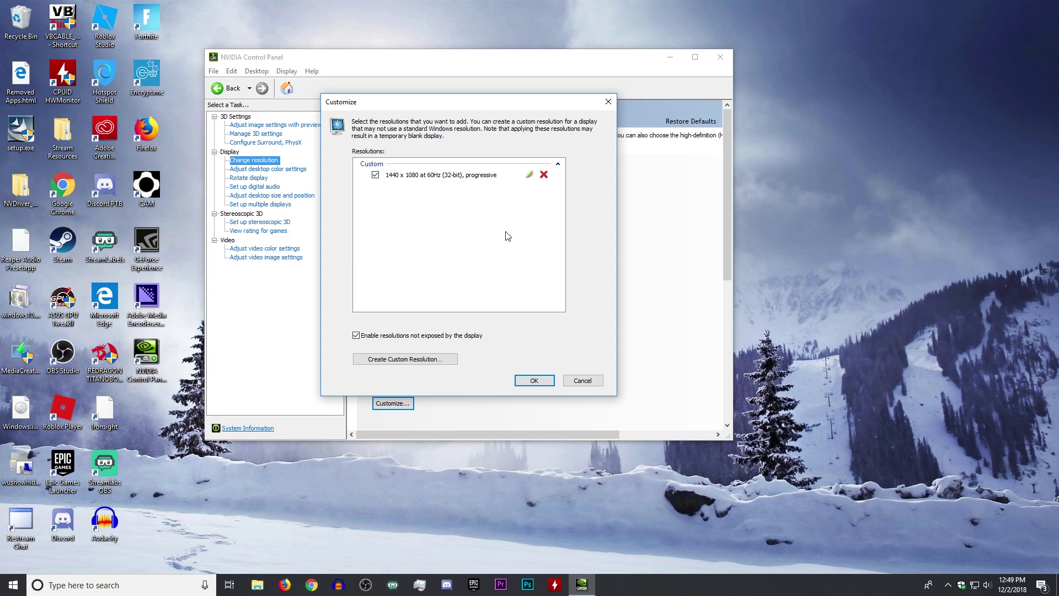
Enter a 1440 x 1080 custom resolution in Create Custom Resolution, then cancel it
left_click(408, 359)
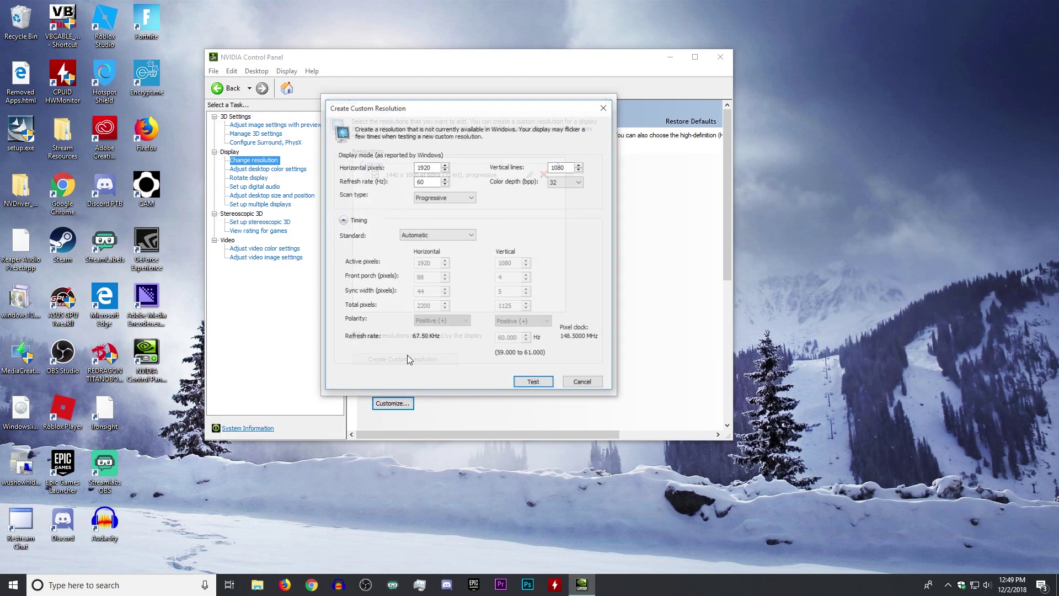
type("1")
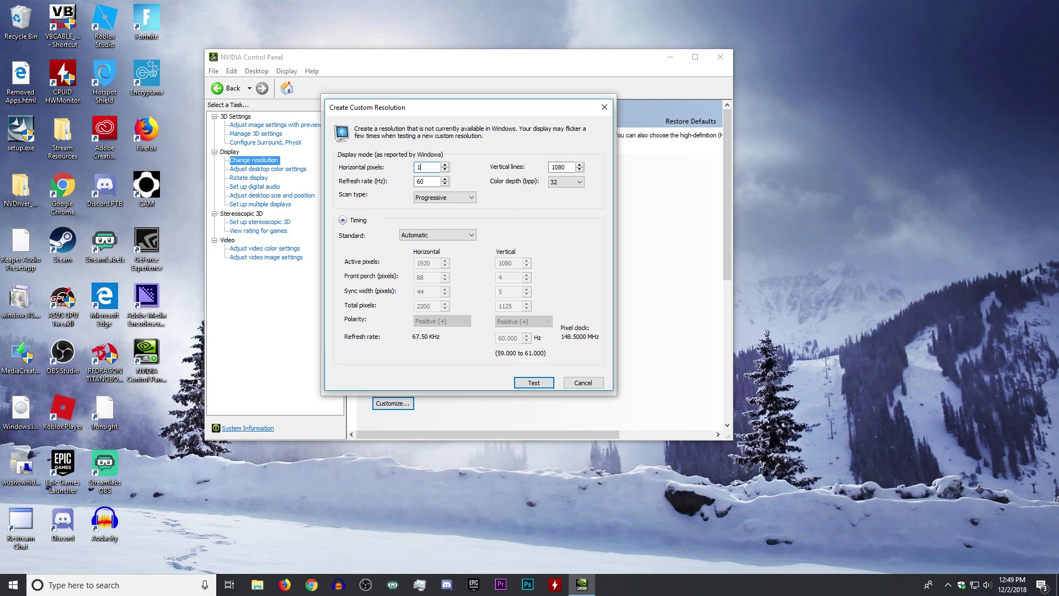
type("440")
left_click_drag(574, 167, 558, 167)
type("80")
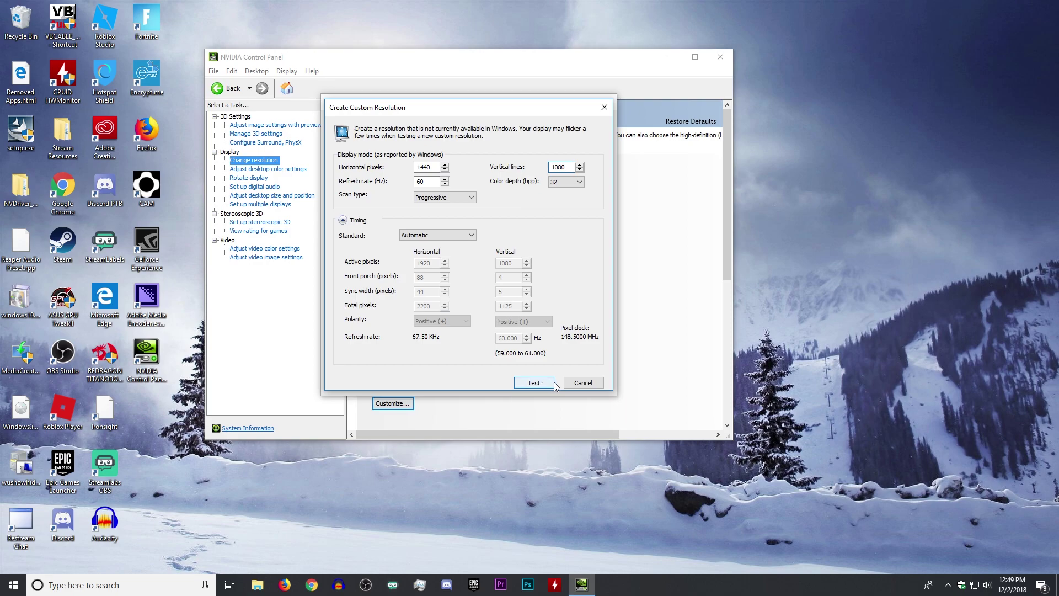
left_click(577, 386)
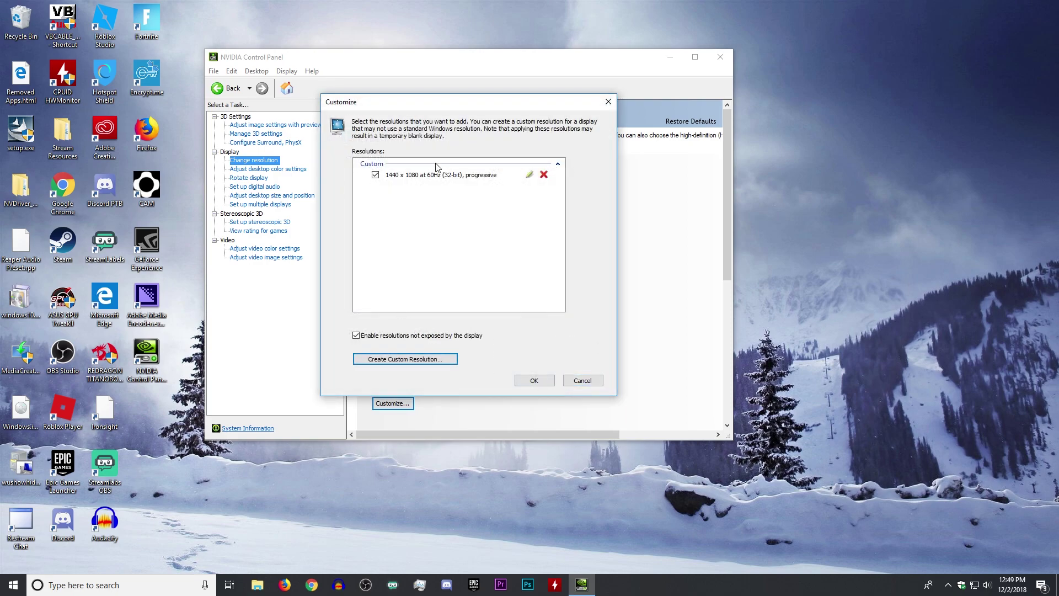
Close the Customize list, pick 1440 × 1080, then switch back to 1920 × 1080 native
left_click(546, 384)
left_click(408, 317)
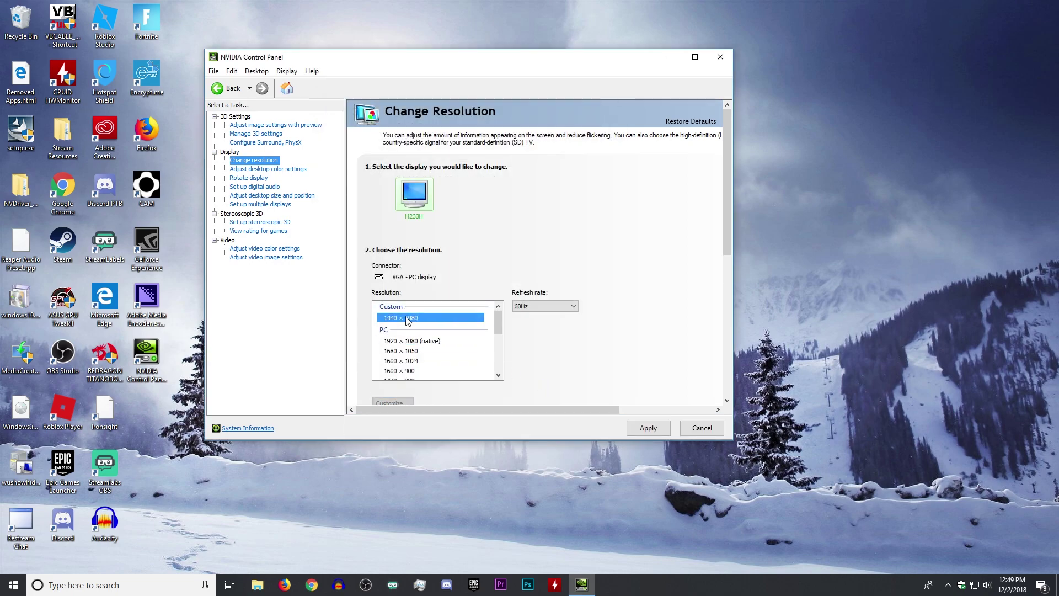
left_click(425, 341)
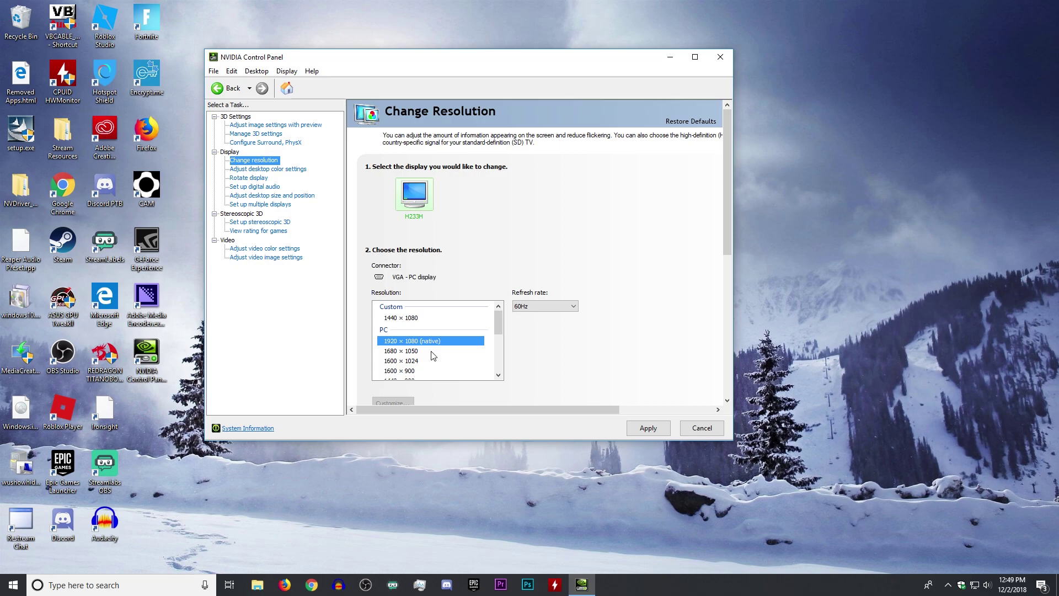
Open the DSR - Factors dropdown under Manage 3D settings' Global Settings
left_click(269, 136)
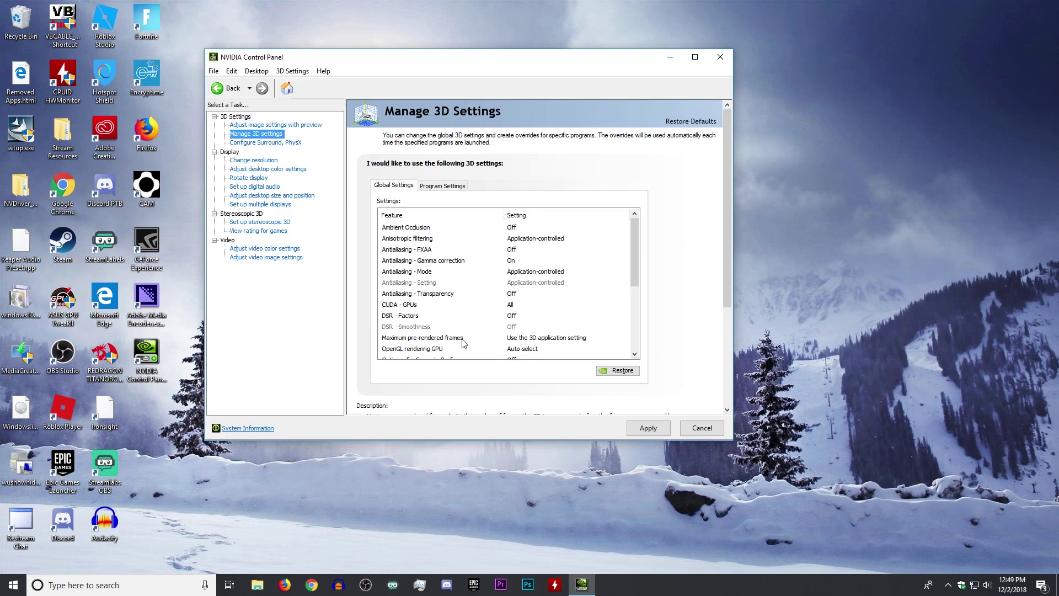
left_click(511, 328)
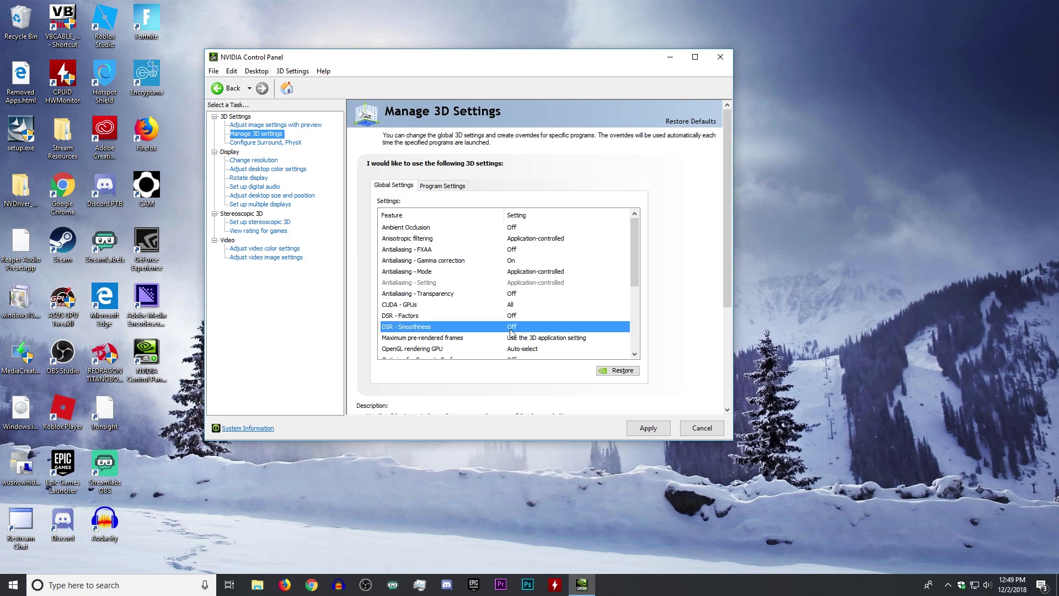
left_click(536, 317)
left_click(536, 317)
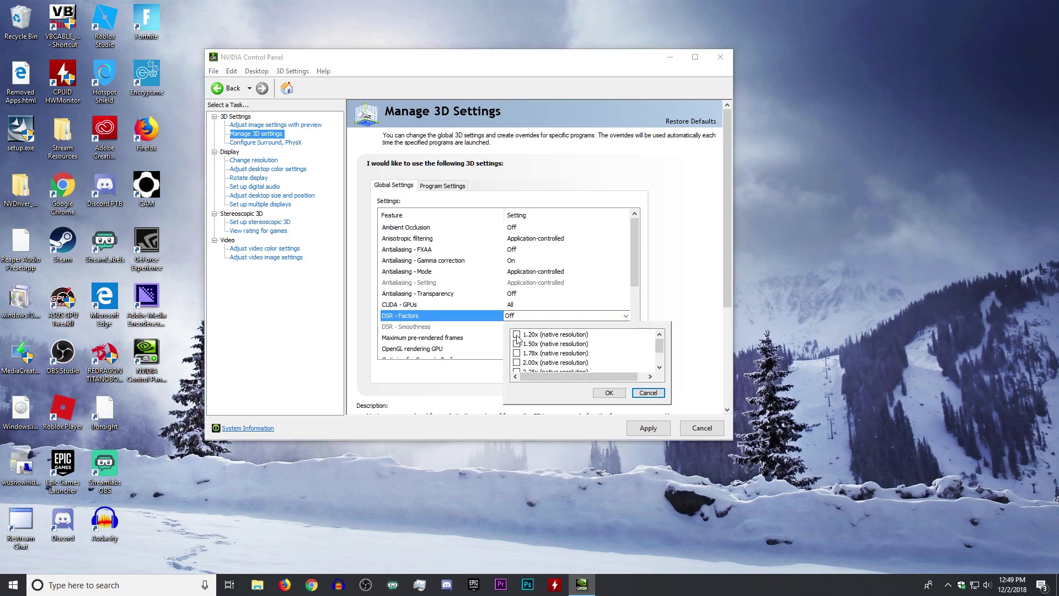
scroll(520, 347, "down", 1)
scroll(519, 367, "up", 1)
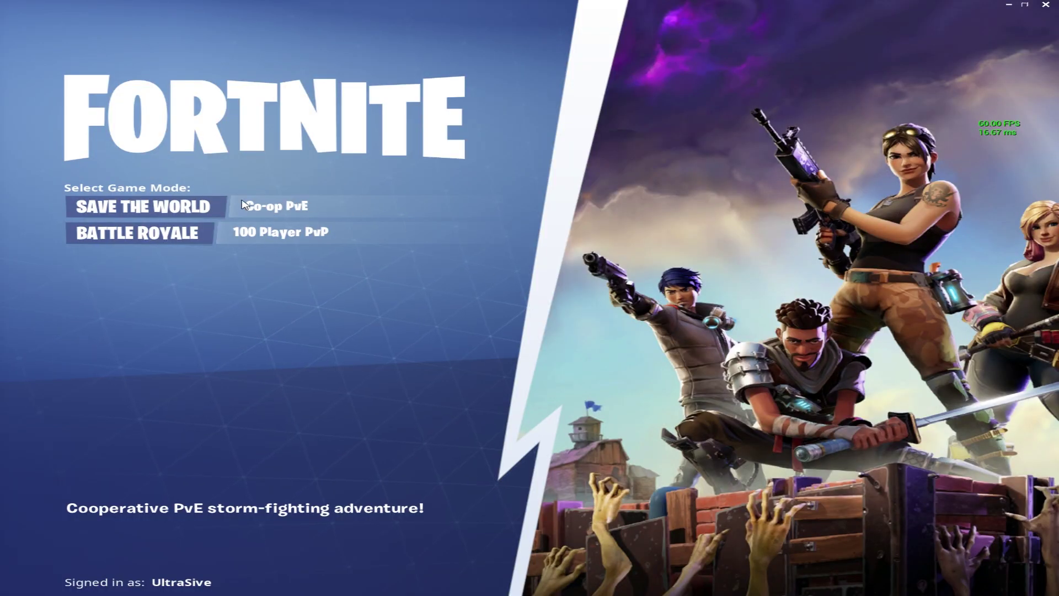
Choose BATTLE ROYALE on Fortnite's Select Game Mode screen
mouse_move(264, 233)
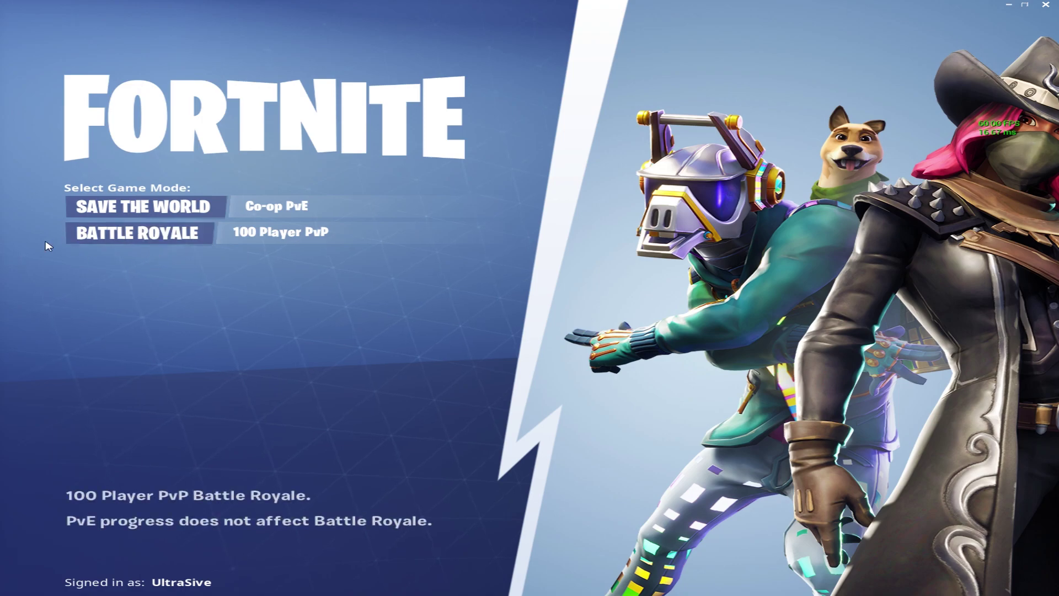
left_click(87, 242)
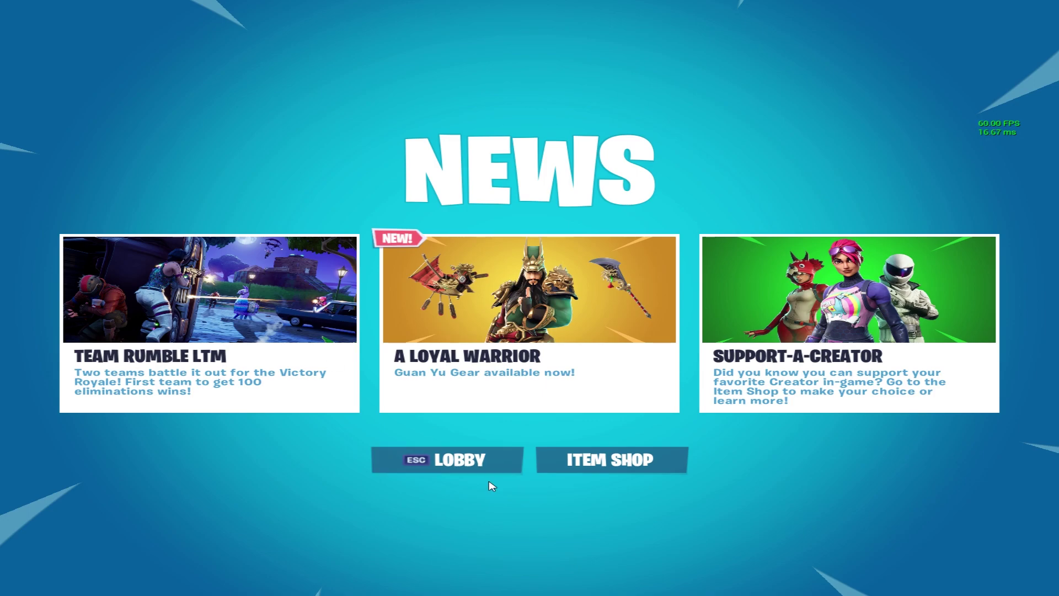
Leave the news screen for the lobby and open Video settings showing 3D Resolution 1440 x 1080
left_click(412, 470)
key("Escape")
left_click(989, 55)
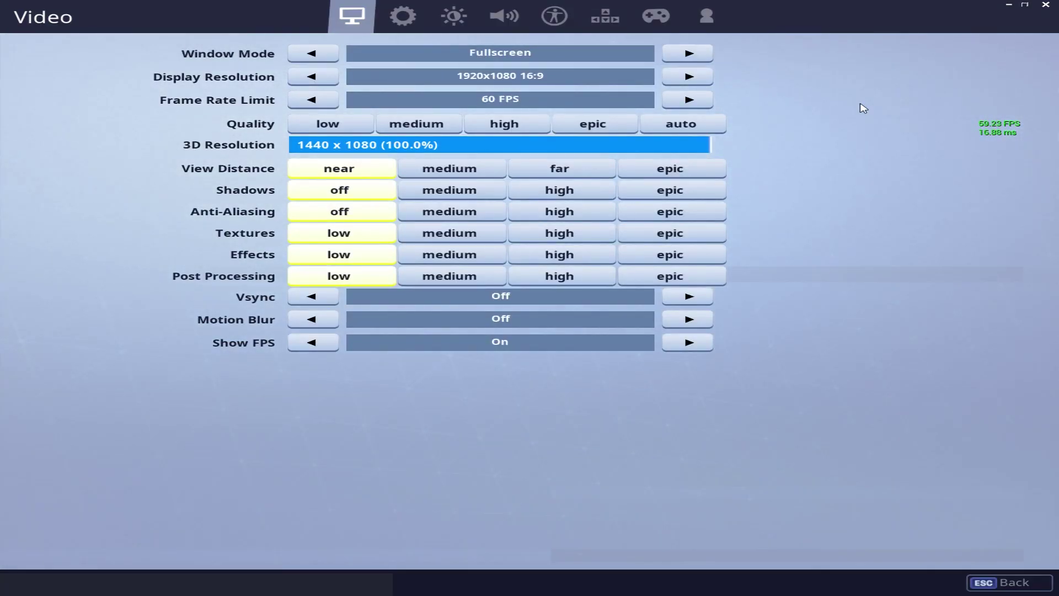
mouse_move(480, 84)
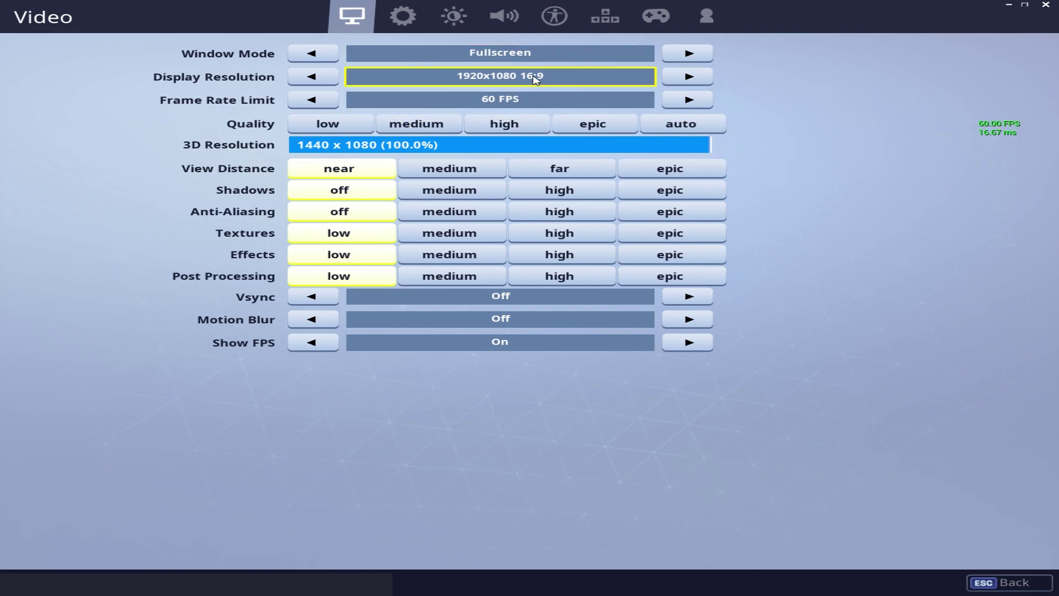
mouse_move(621, 83)
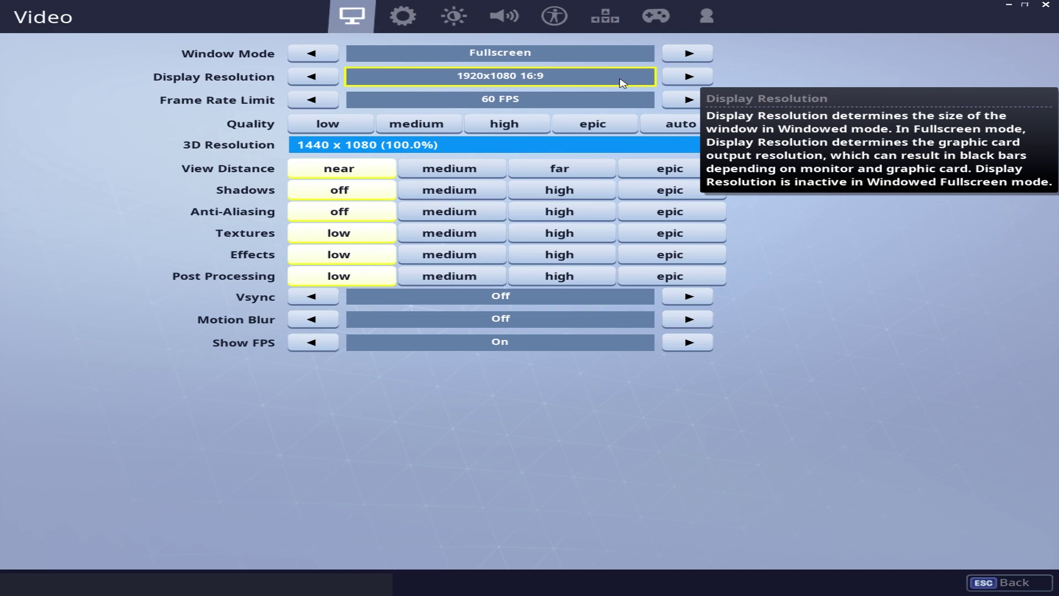